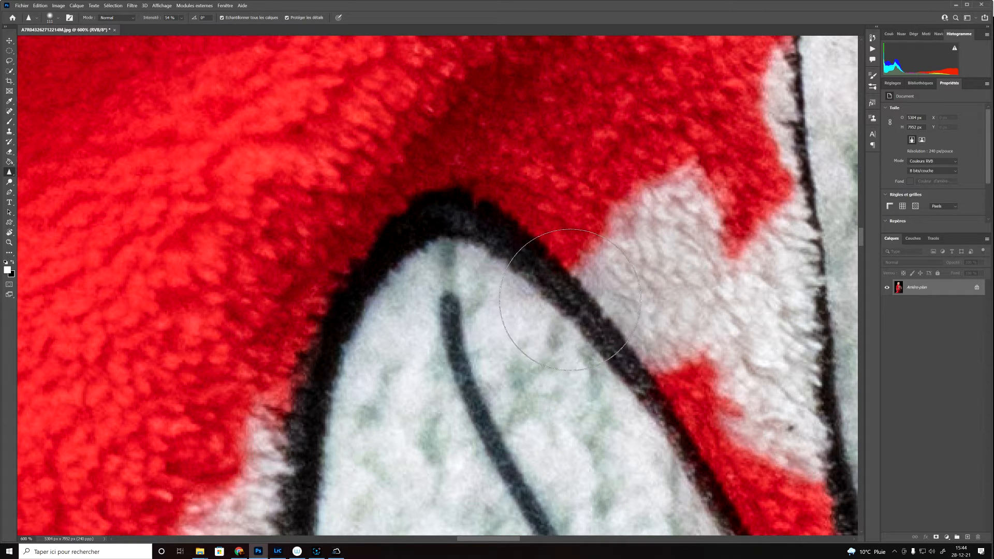
Try sharpening the black outline of the grey bow directly on the background, and undo back to the empty layer
{"action": "mouse_move", "coordinate": [579, 296]}
{"action": "left_mouse_down"}
{"action": "mouse_move", "coordinate": [603, 332]}
{"action": "mouse_move", "coordinate": [598, 308]}
{"action": "left_mouse_up"}
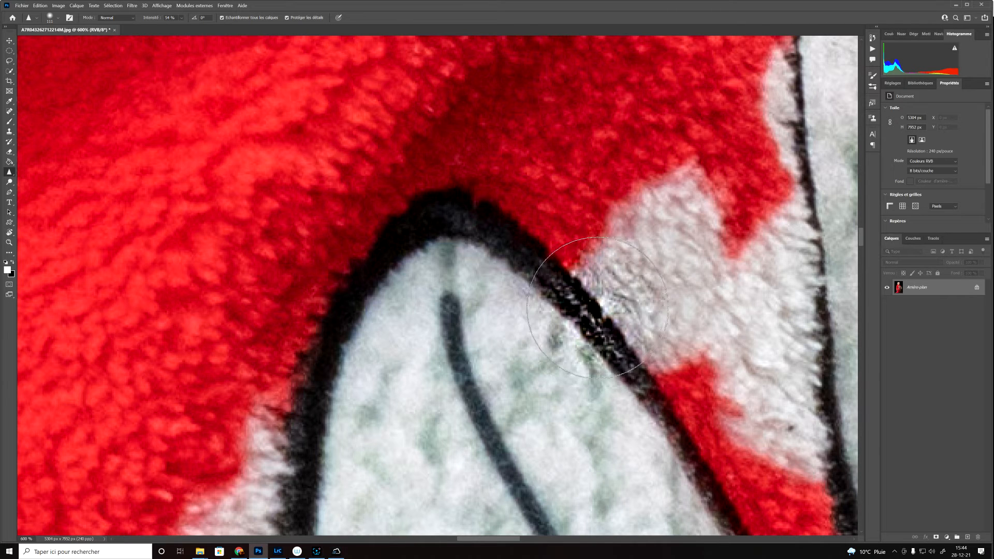
{"action": "key", "text": "ctrl+z"}
{"action": "key", "text": "ctrl+z"}
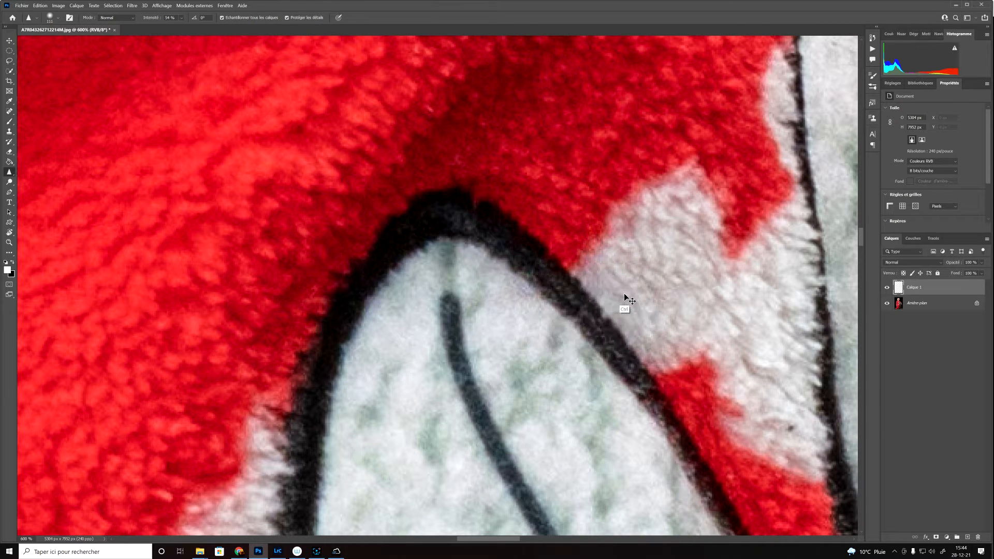
{"action": "key", "text": "ctrl+shift+z"}
{"action": "key", "text": "ctrl+z"}
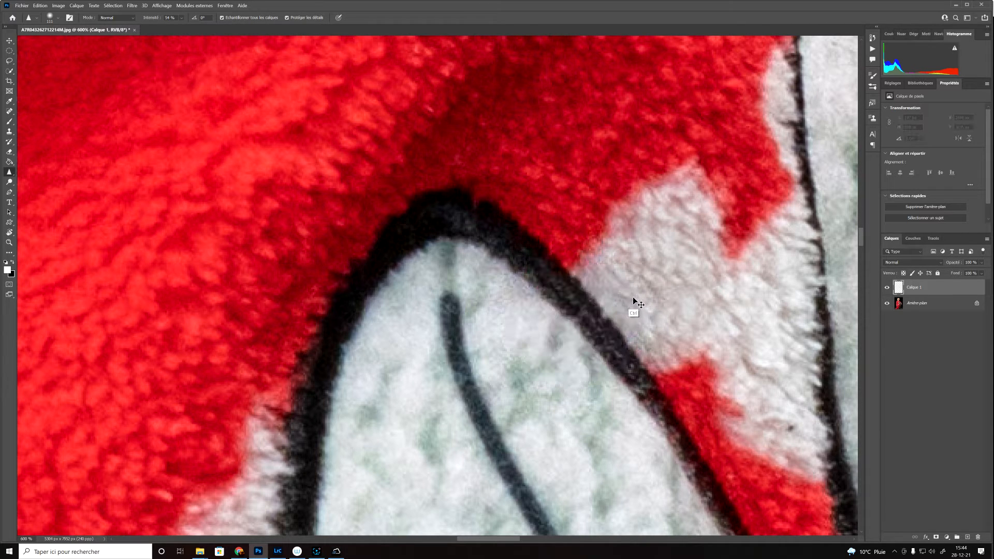
Try sharpening the bow's black outline on the separate layer at 54 % intensity, and discard that layer
{"action": "mouse_move", "coordinate": [580, 315]}
{"action": "left_mouse_down"}
{"action": "mouse_move", "coordinate": [608, 334]}
{"action": "mouse_move", "coordinate": [598, 307]}
{"action": "mouse_move", "coordinate": [622, 339]}
{"action": "mouse_move", "coordinate": [609, 336]}
{"action": "mouse_move", "coordinate": [612, 324]}
{"action": "left_mouse_up"}
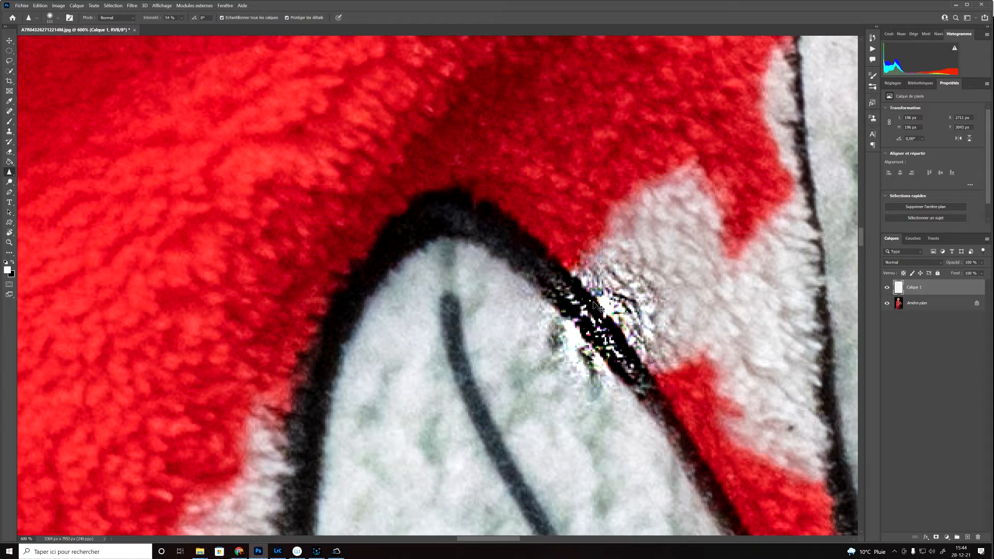
{"action": "key", "text": "ctrl+minus"}
{"action": "key", "text": "ctrl+minus"}
{"action": "key", "text": "ctrl+minus"}
{"action": "key", "text": "ctrl+minus"}
{"action": "key", "text": "ctrl+minus"}
{"action": "key", "text": "ctrl+minus"}
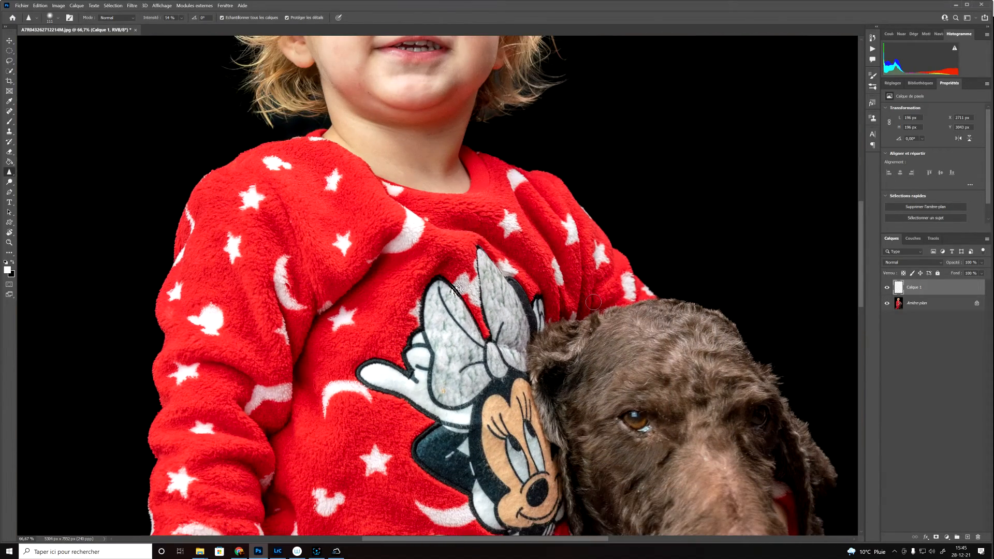
{"action": "key", "text": "ctrl+plus"}
{"action": "key", "text": "ctrl+plus"}
{"action": "key", "text": "ctrl+plus"}
{"action": "key", "text": "ctrl+plus"}
{"action": "key", "text": "ctrl+plus"}
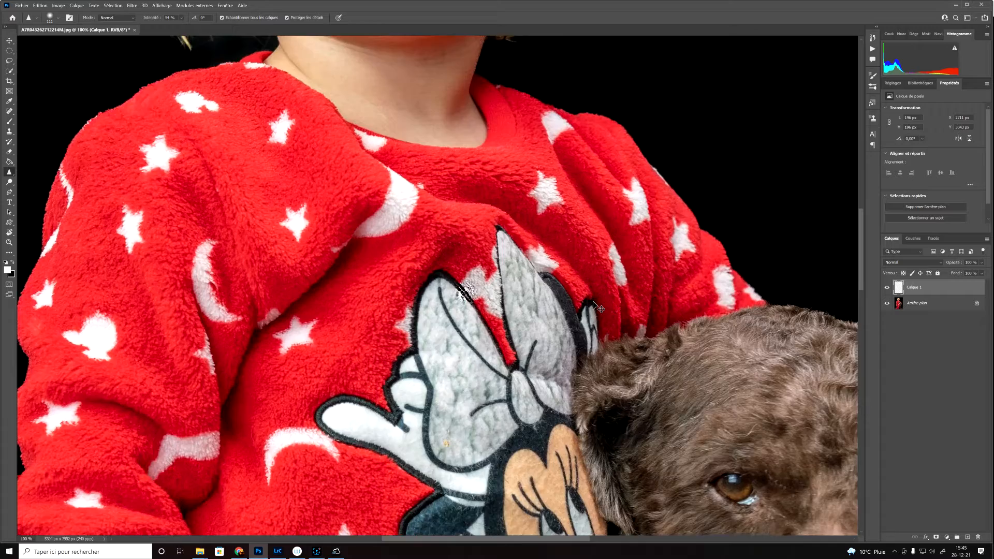
{"action": "key", "text": "ctrl+plus"}
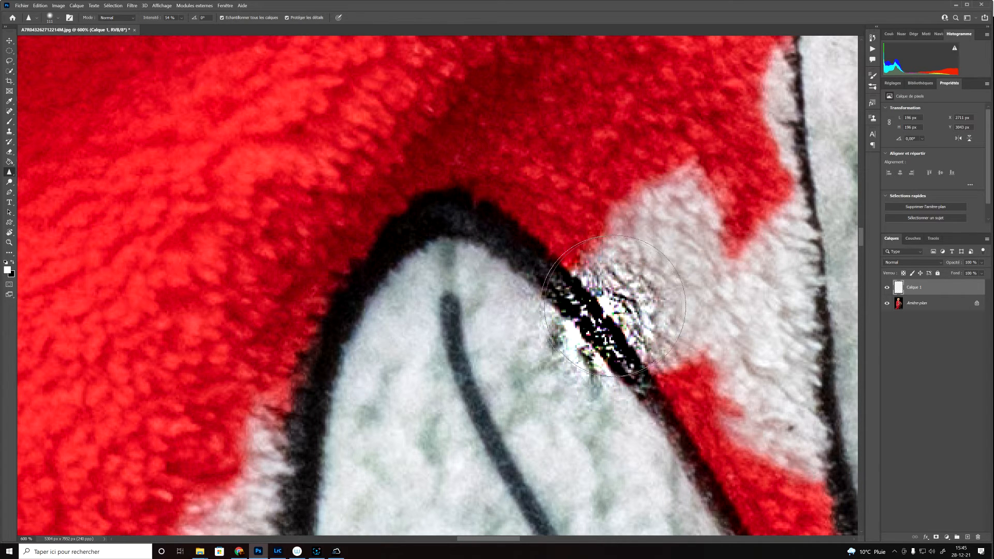
{"action": "mouse_move", "coordinate": [946, 294]}
{"action": "left_mouse_down"}
{"action": "mouse_move", "coordinate": [964, 513]}
{"action": "mouse_move", "coordinate": [979, 539]}
{"action": "left_mouse_up"}
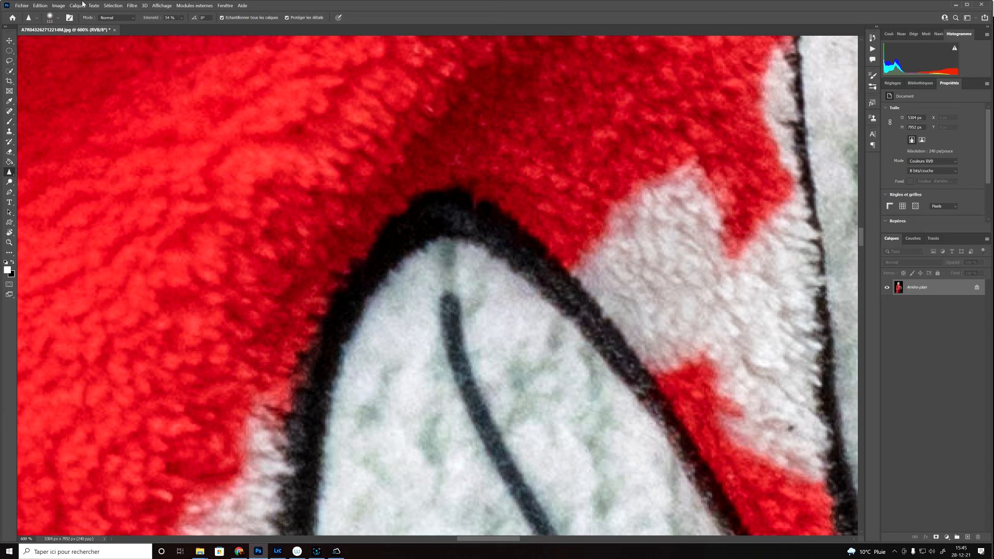
Set the Sharpen tool's intensity to 11 % and add a new empty layer above the background
{"action": "left_click", "coordinate": [134, 18]}
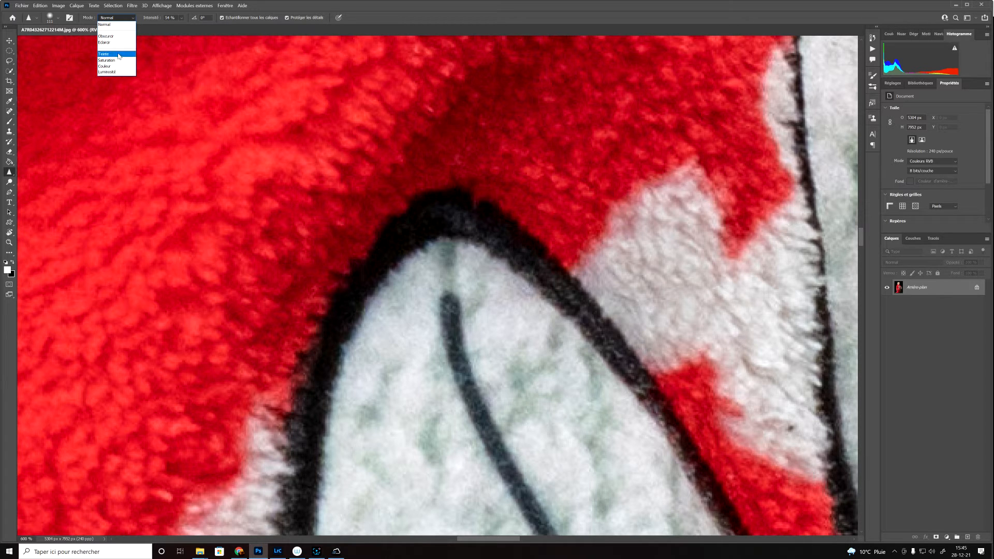
{"action": "left_click", "coordinate": [182, 19]}
{"action": "left_click", "coordinate": [181, 18]}
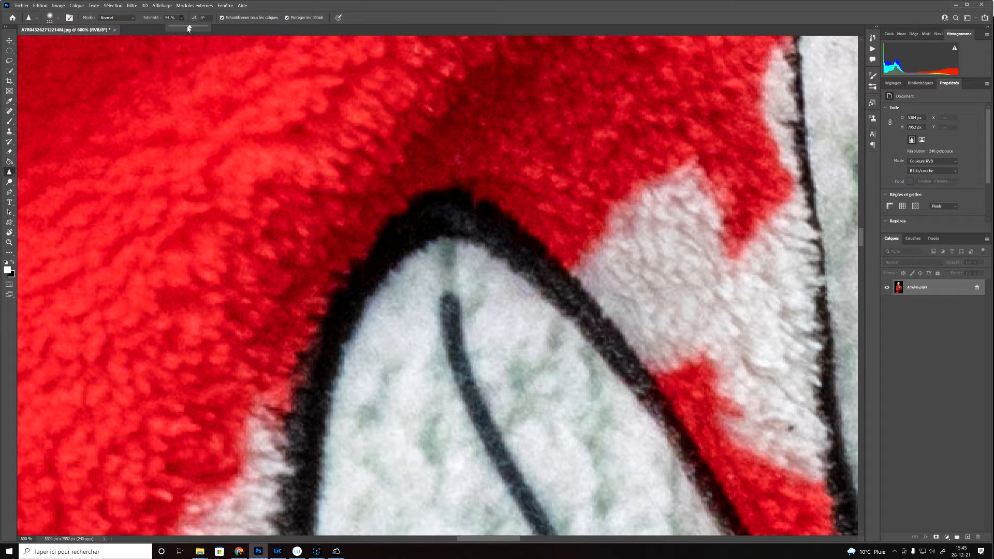
{"action": "left_click_drag", "start_coordinate": [179, 28], "coordinate": [177, 28]}
{"action": "left_click", "coordinate": [968, 538]}
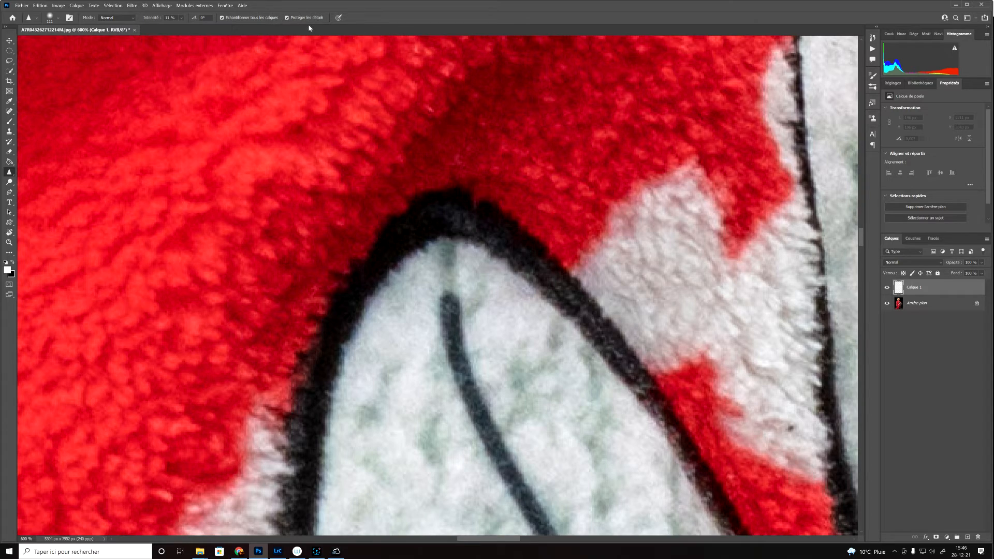
Sharpen the child's eyes on the new layer at 11 % intensity and compare the result with the layer hidden
{"action": "key", "text": "ctrl+1"}
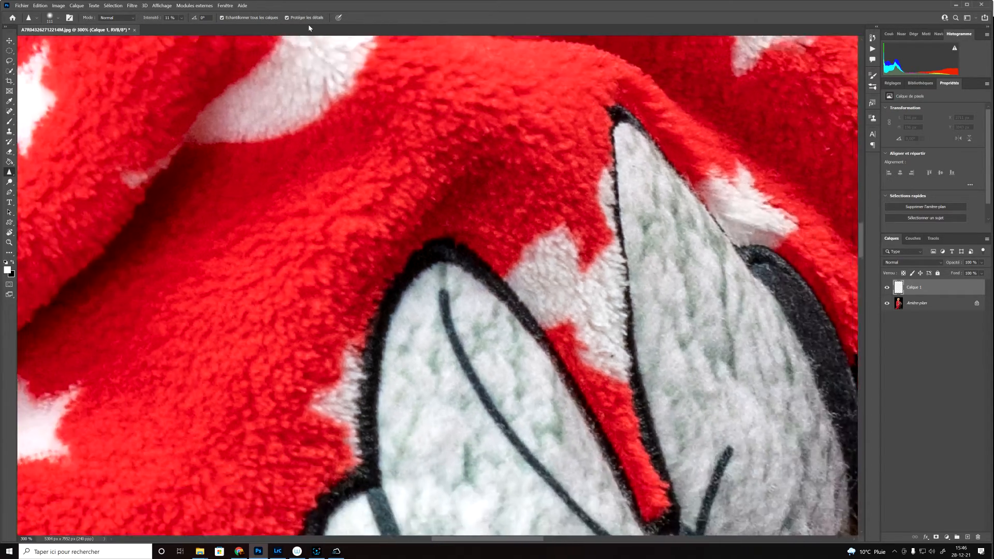
{"action": "key", "text": "ctrl+minus"}
{"action": "key", "text": "ctrl+minus"}
{"action": "key", "text": "ctrl+minus"}
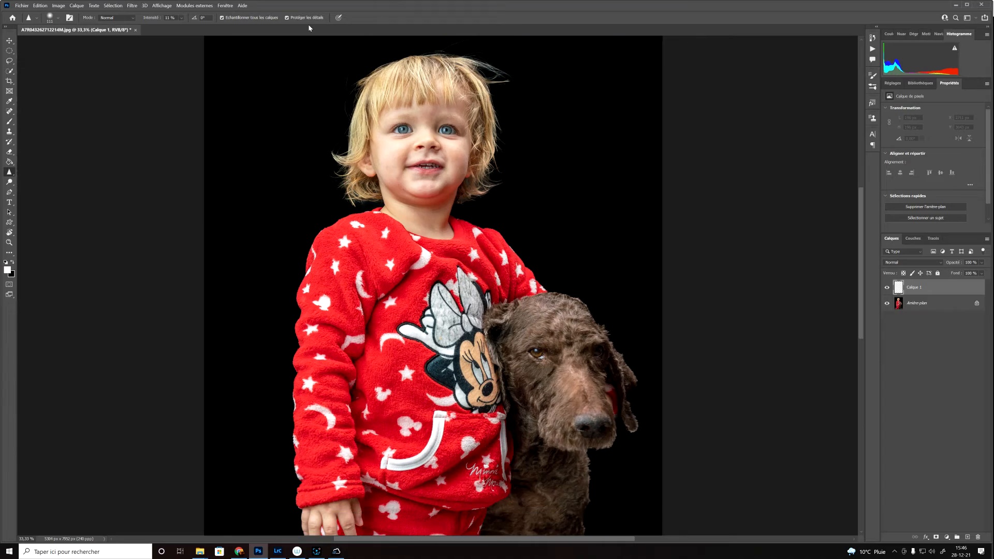
{"action": "key", "text": "ctrl+plus"}
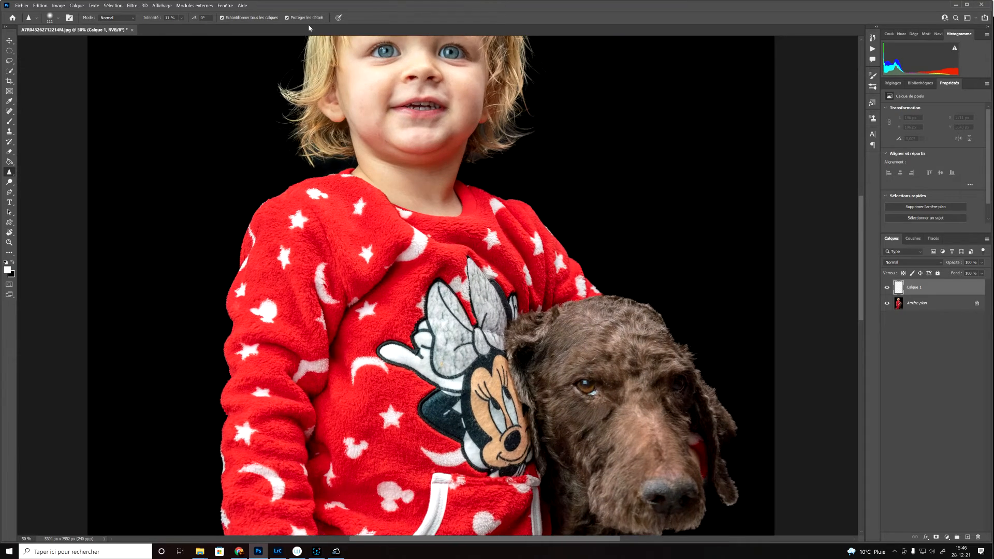
{"action": "key", "text": "ctrl+plus"}
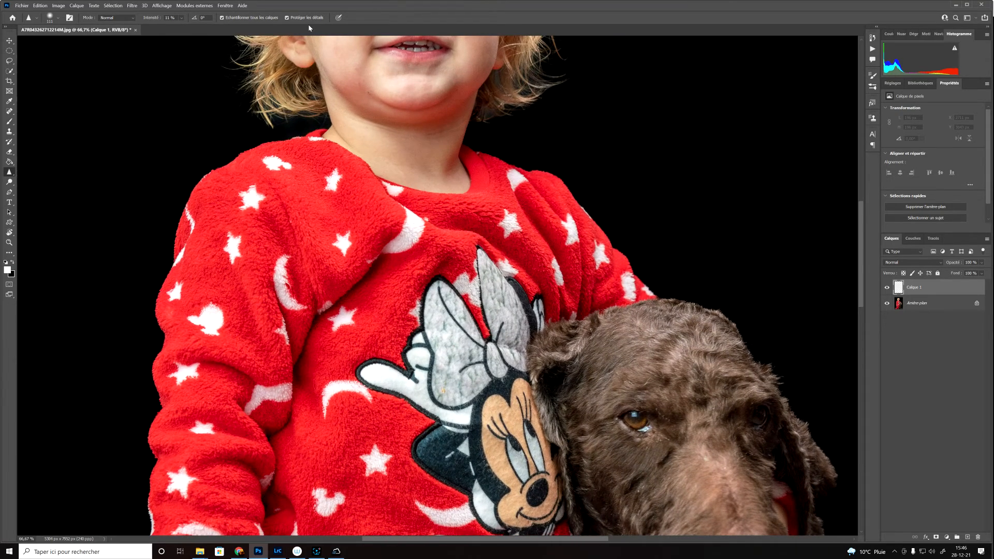
{"action": "key", "text": "ctrl+plus"}
{"action": "left_click_drag", "start_coordinate": [294, 74], "coordinate": [367, 455]}
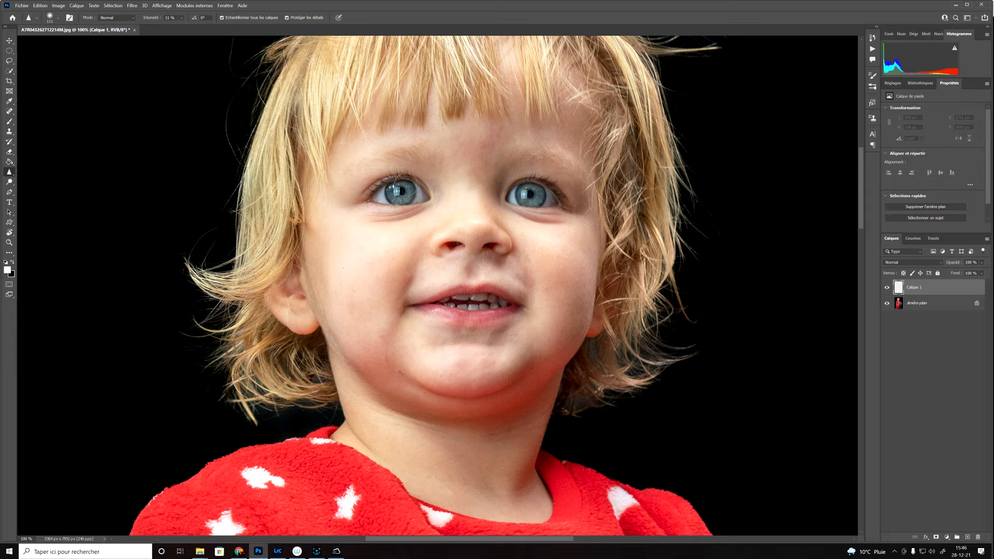
{"action": "left_click", "coordinate": [438, 190]}
{"action": "left_click", "coordinate": [887, 289]}
{"action": "left_click", "coordinate": [888, 287]}
{"action": "left_click", "coordinate": [887, 288]}
{"action": "left_click", "coordinate": [886, 287]}
{"action": "left_click", "coordinate": [886, 287]}
Sharpen the child's hair on the same layer and compare it with the layer hidden
{"action": "left_click_drag", "start_coordinate": [468, 162], "coordinate": [469, 307]}
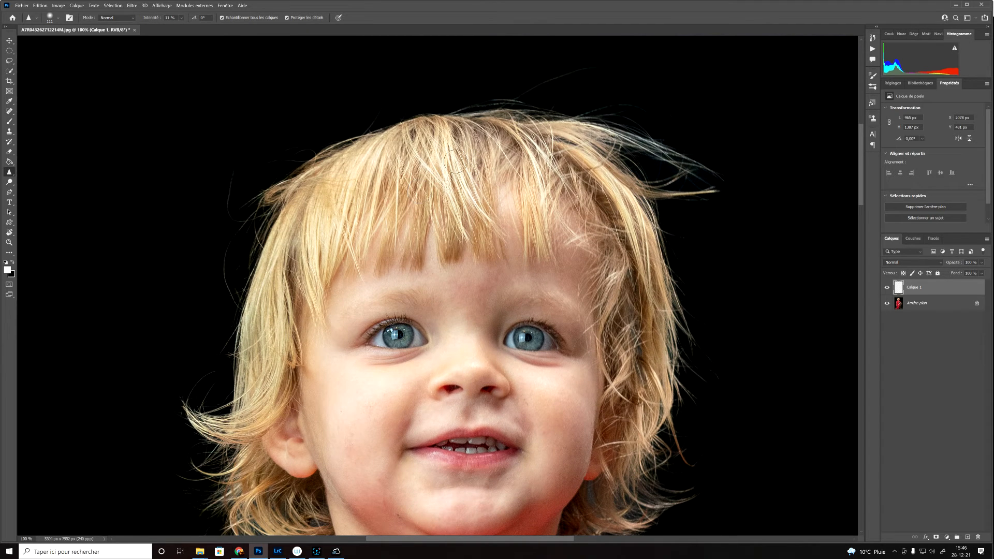
{"action": "left_click_drag", "start_coordinate": [451, 217], "coordinate": [499, 213]}
{"action": "mouse_move", "coordinate": [429, 167]}
{"action": "left_mouse_down"}
{"action": "mouse_move", "coordinate": [369, 218]}
{"action": "mouse_move", "coordinate": [531, 214]}
{"action": "mouse_move", "coordinate": [386, 197]}
{"action": "mouse_move", "coordinate": [373, 202]}
{"action": "mouse_move", "coordinate": [738, 235]}
{"action": "left_mouse_up"}
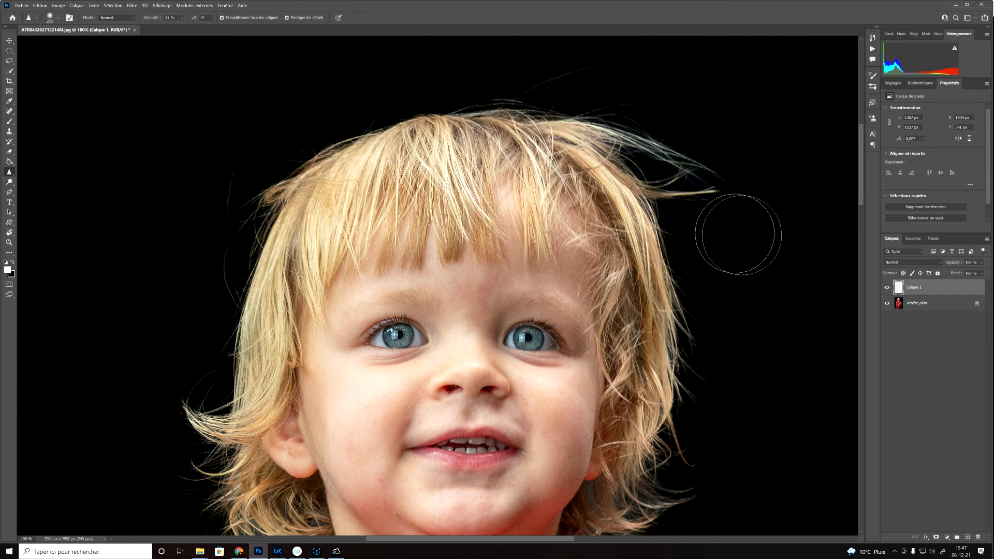
{"action": "left_click", "coordinate": [888, 289]}
{"action": "left_click", "coordinate": [889, 289]}
{"action": "left_click", "coordinate": [887, 287]}
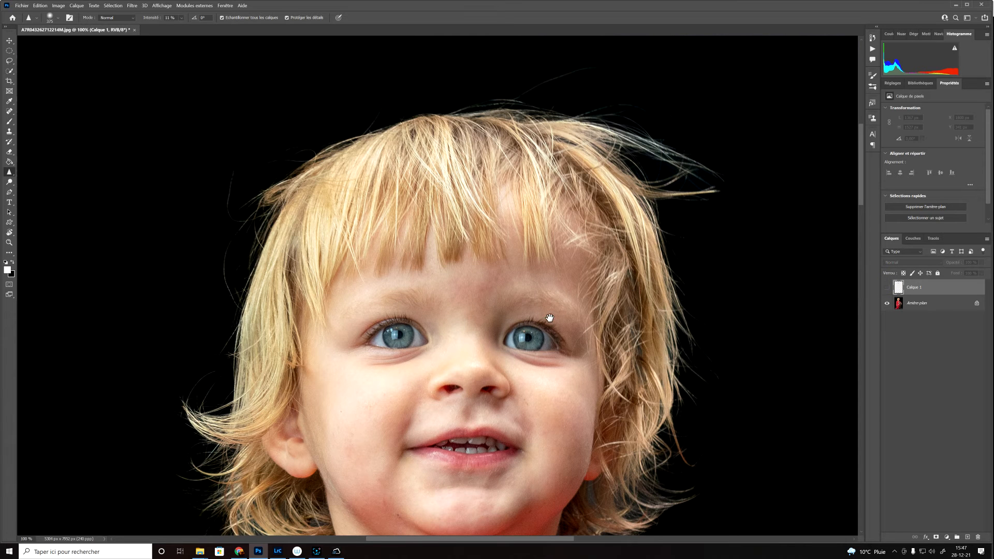
Show the hidden sharpening layer again and sharpen the red pyjama top and its Minnie Mouse motif
{"action": "left_click_drag", "start_coordinate": [551, 317], "coordinate": [595, 151]}
{"action": "left_click_drag", "start_coordinate": [528, 295], "coordinate": [551, 216]}
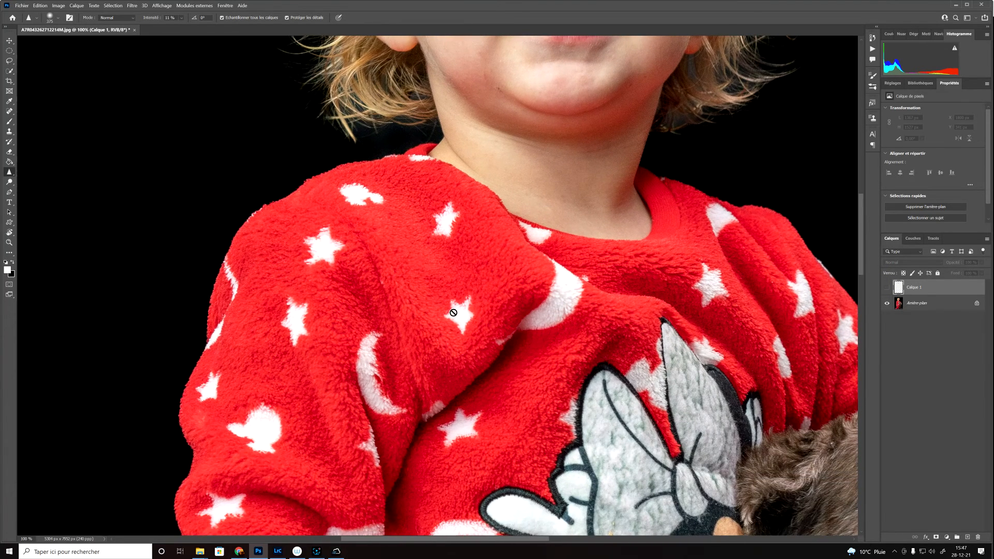
{"action": "left_click", "coordinate": [498, 304]}
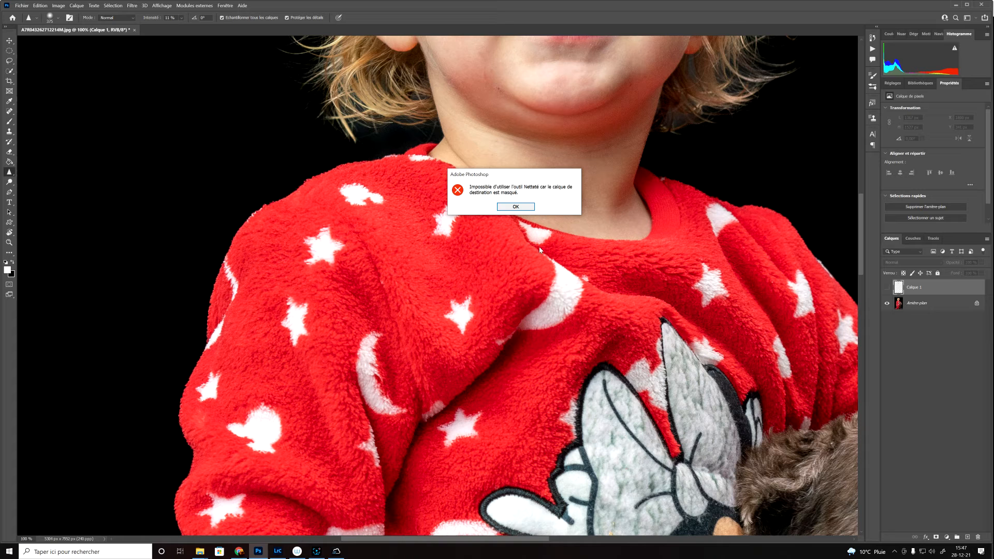
{"action": "left_click", "coordinate": [516, 206]}
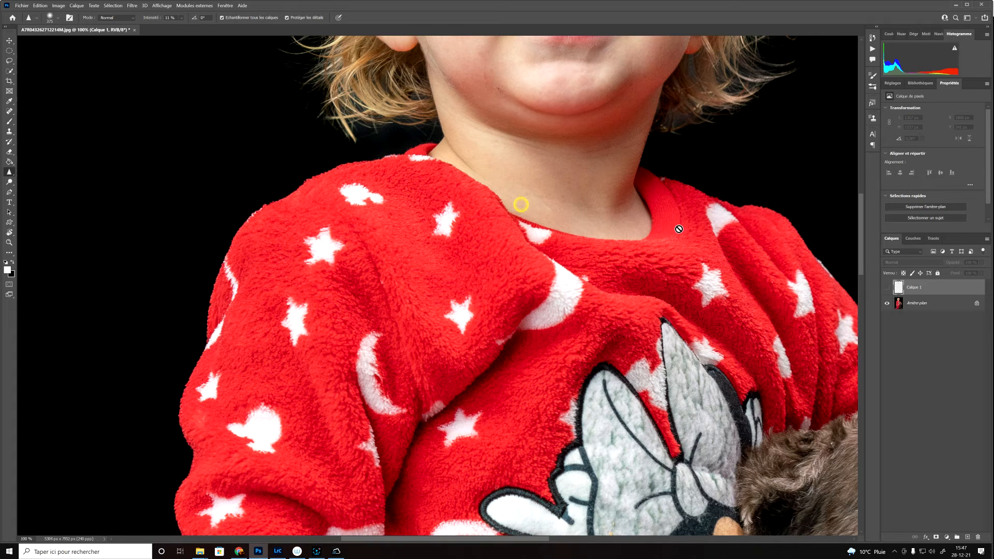
{"action": "left_click", "coordinate": [886, 287]}
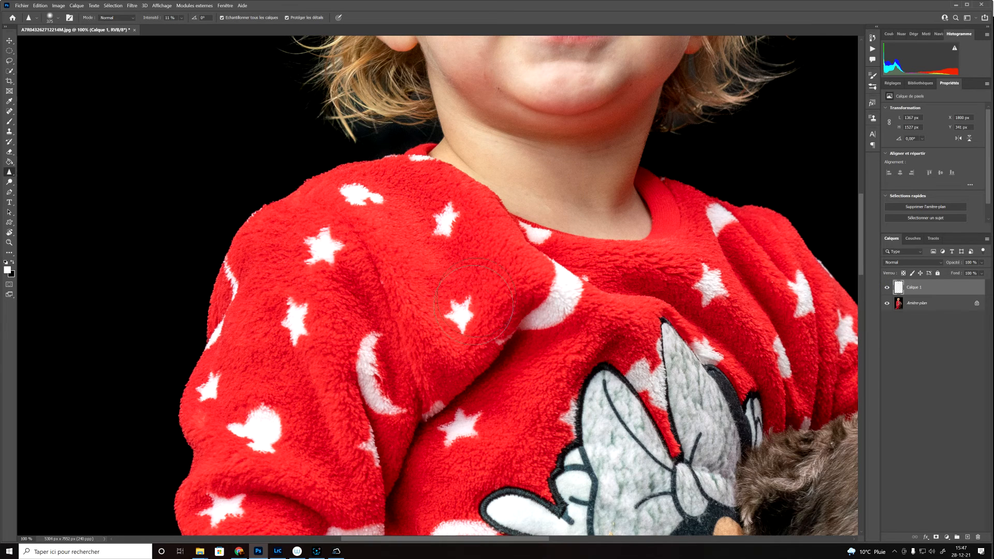
{"action": "left_click_drag", "start_coordinate": [445, 322], "coordinate": [453, 225]}
{"action": "mouse_move", "coordinate": [475, 447]}
{"action": "left_mouse_down"}
{"action": "mouse_move", "coordinate": [575, 492]}
{"action": "mouse_move", "coordinate": [624, 445]}
{"action": "mouse_move", "coordinate": [647, 479]}
{"action": "mouse_move", "coordinate": [685, 447]}
{"action": "mouse_move", "coordinate": [586, 238]}
{"action": "left_mouse_up"}
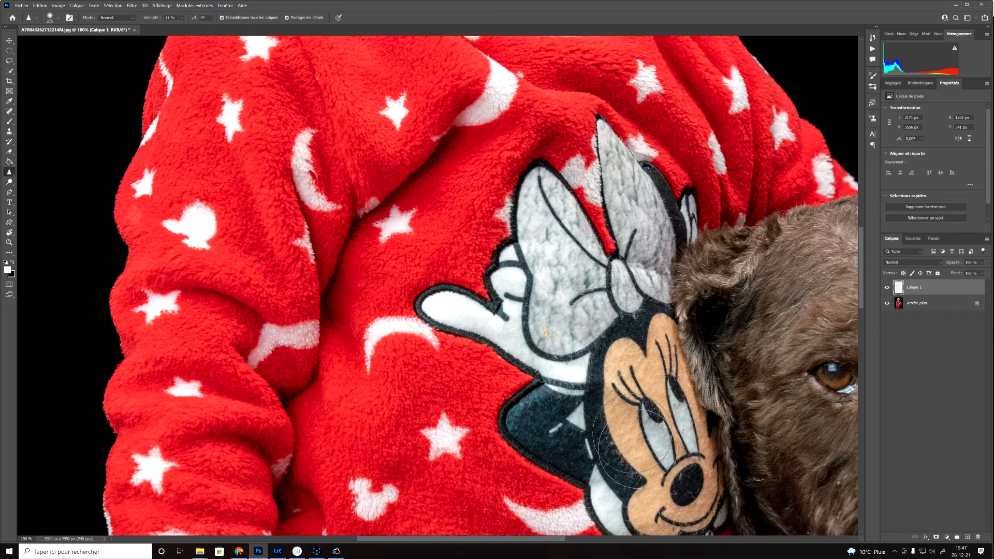
{"action": "mouse_move", "coordinate": [701, 500]}
{"action": "left_mouse_down"}
{"action": "mouse_move", "coordinate": [498, 409]}
{"action": "mouse_move", "coordinate": [569, 461]}
{"action": "left_mouse_up"}
Sharpen the dog's head and eyes, and compare the fur with and without the sharpening layer
{"action": "left_click_drag", "start_coordinate": [728, 396], "coordinate": [412, 283]}
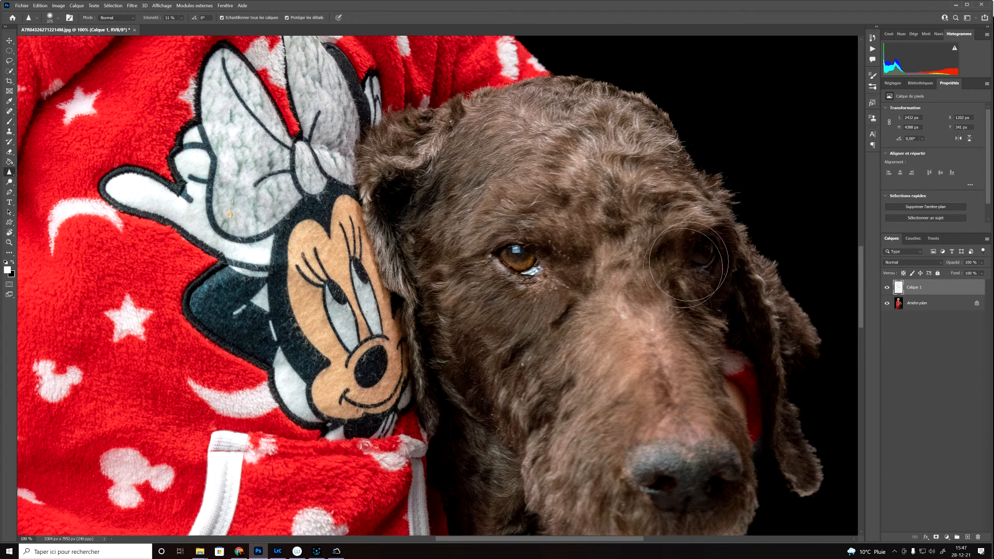
{"action": "mouse_move", "coordinate": [708, 262]}
{"action": "left_mouse_down"}
{"action": "mouse_move", "coordinate": [521, 229]}
{"action": "mouse_move", "coordinate": [492, 254]}
{"action": "left_mouse_up"}
{"action": "left_click", "coordinate": [886, 289]}
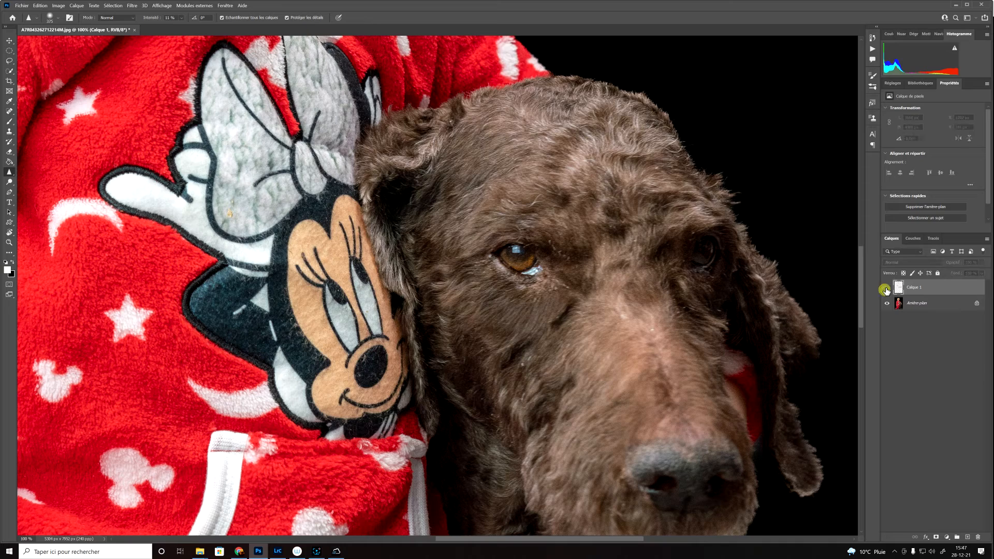
{"action": "left_click", "coordinate": [886, 286]}
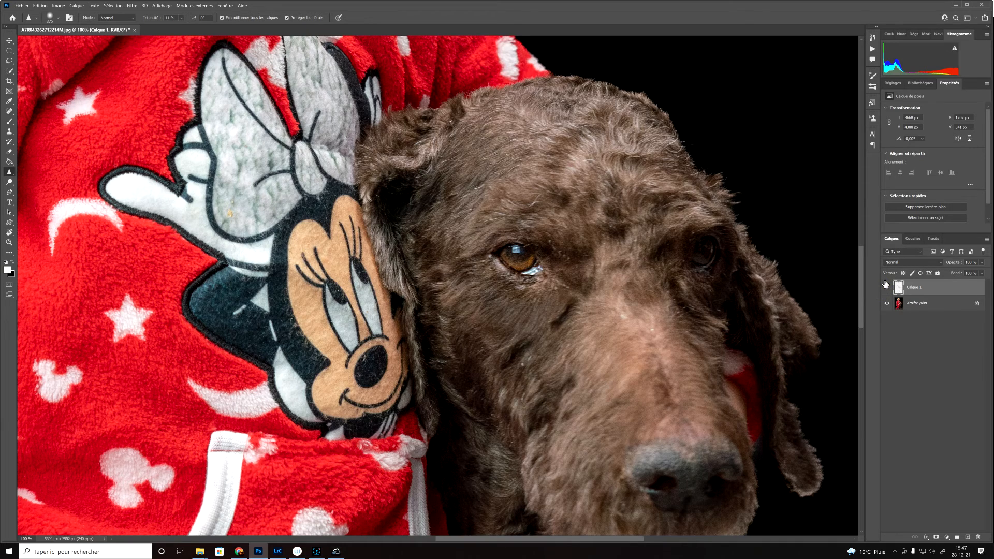
Examine the whole photo with the sharpening layer shown and hidden
{"action": "key", "text": "ctrl+minus"}
{"action": "key", "text": "ctrl+minus"}
{"action": "key", "text": "ctrl+minus"}
{"action": "key", "text": "ctrl+minus"}
{"action": "key", "text": "ctrl+minus"}
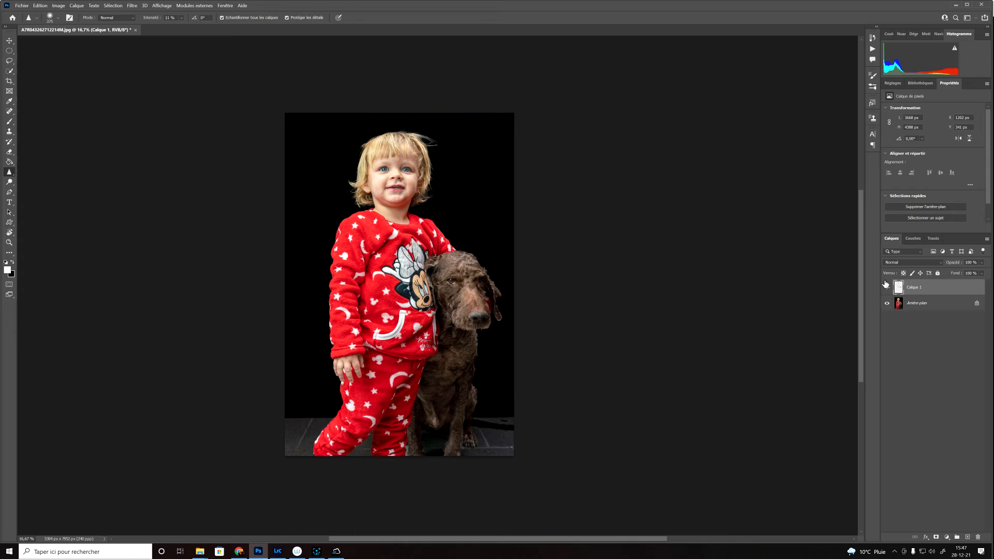
{"action": "key", "text": "ctrl+plus"}
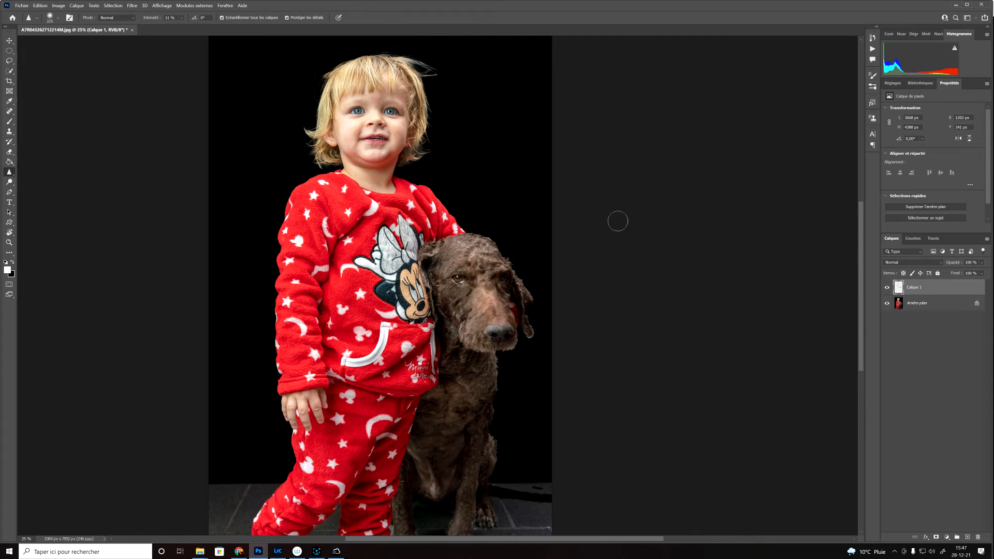
{"action": "left_click", "coordinate": [887, 288]}
{"action": "left_click", "coordinate": [888, 288]}
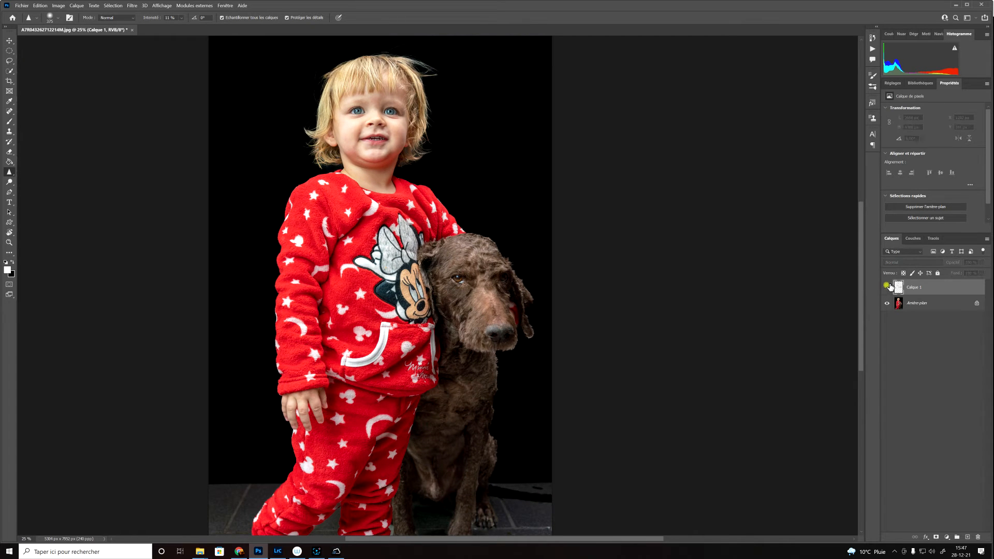
{"action": "left_click", "coordinate": [887, 289]}
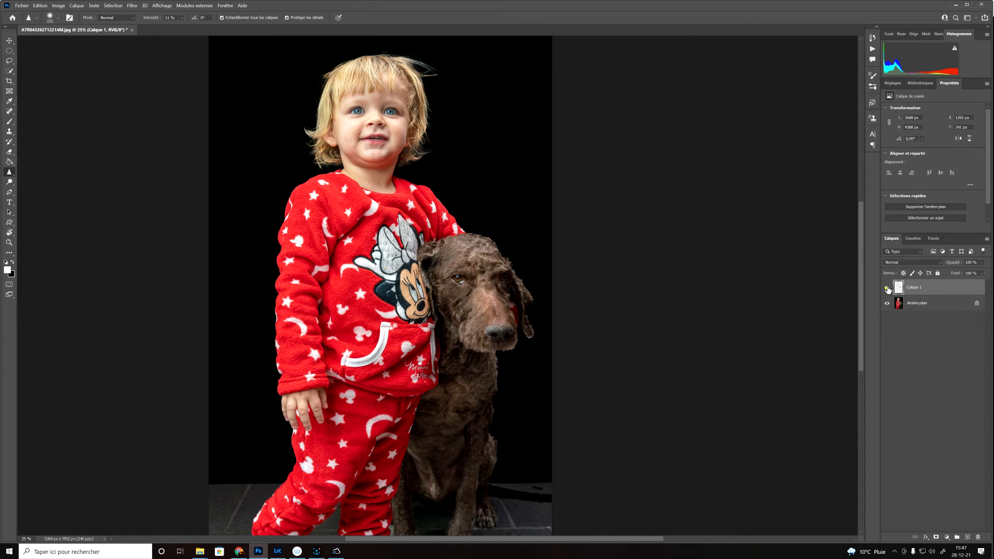
{"action": "left_click", "coordinate": [887, 288]}
{"action": "left_click", "coordinate": [887, 288]}
Set the sharpening layer's blend mode to Luminosité
{"action": "left_click", "coordinate": [942, 265]}
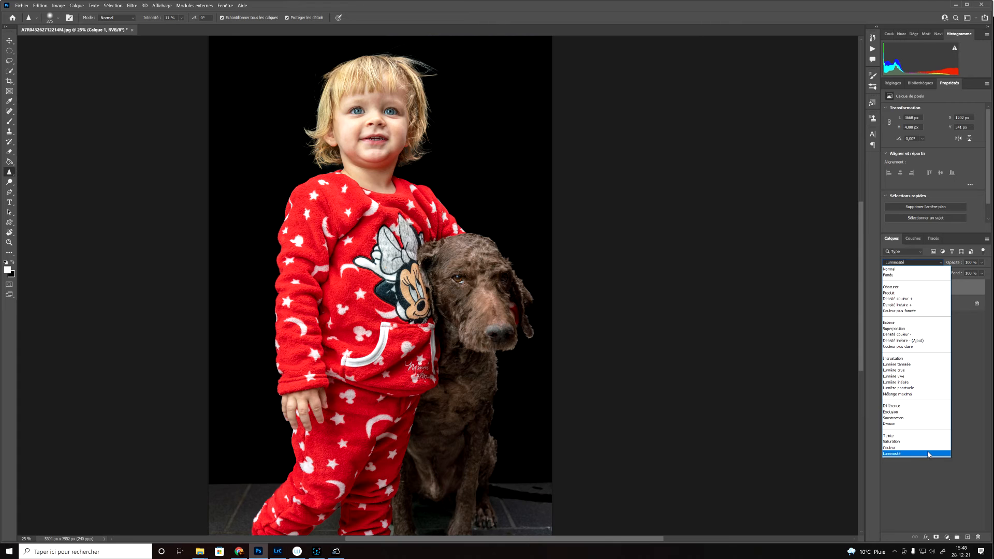
{"action": "left_click", "coordinate": [929, 454]}
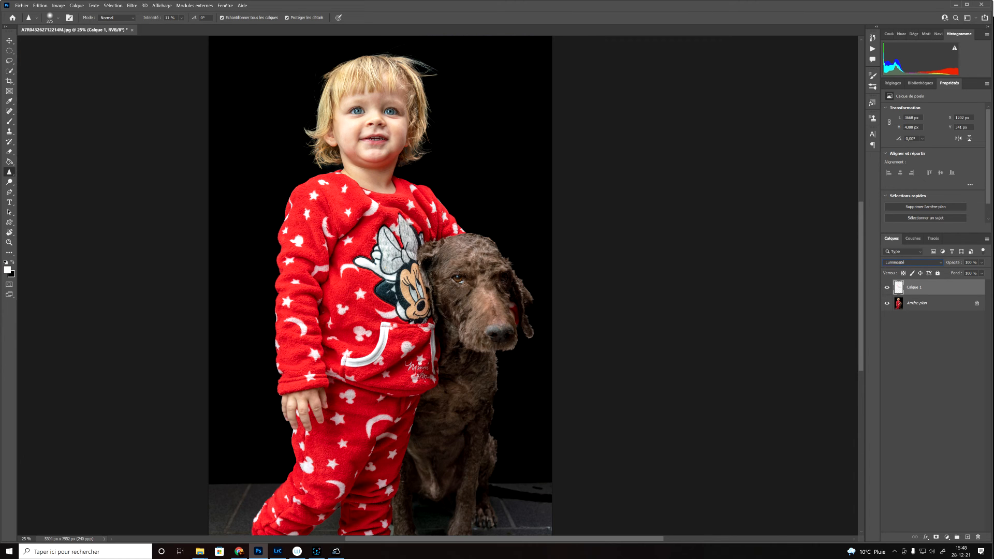
Try sharpening the child's cheek on a new layer at 50 % intensity, and discard that layer
{"action": "left_click", "coordinate": [967, 537]}
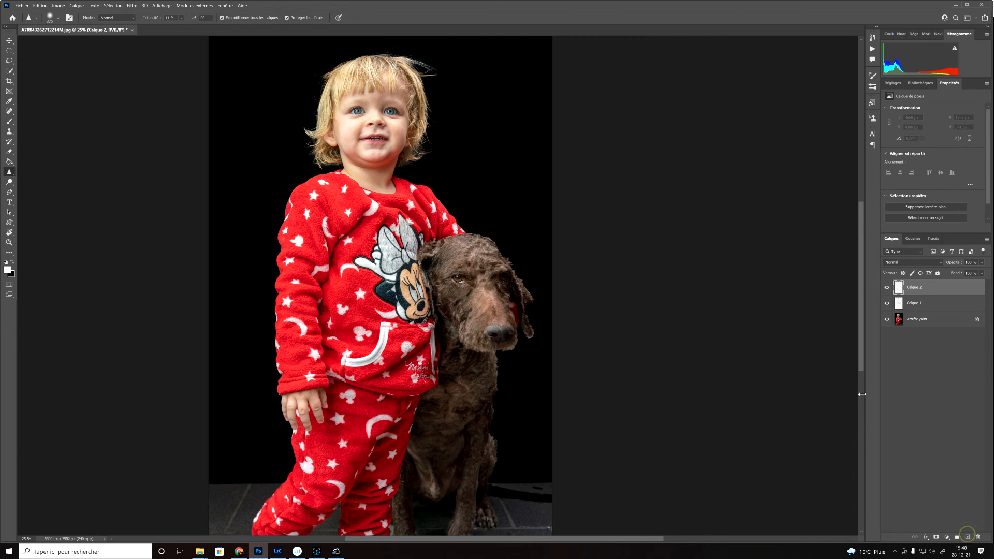
{"action": "key", "text": "ctrl+plus"}
{"action": "key", "text": "ctrl+plus"}
{"action": "key", "text": "ctrl+plus"}
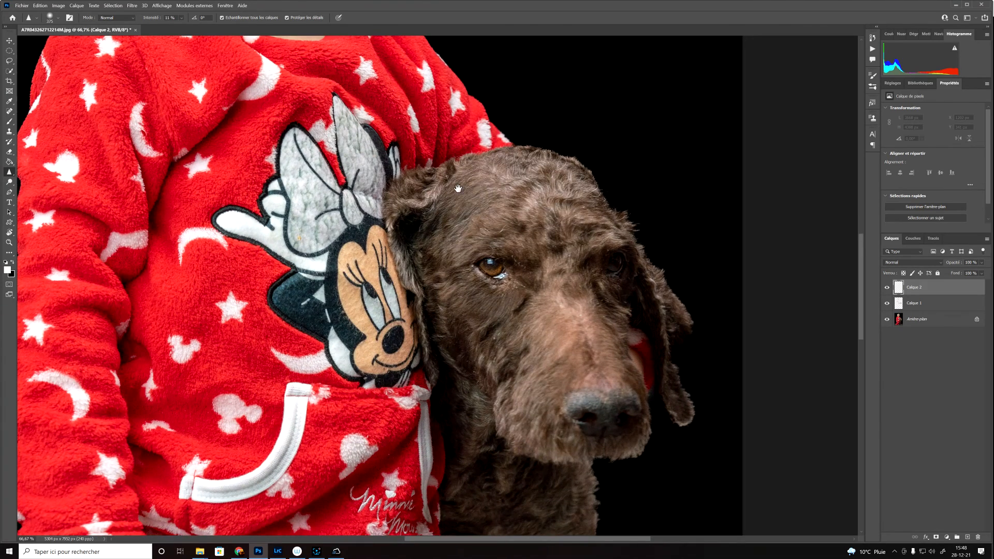
{"action": "mouse_move", "coordinate": [320, 153]}
{"action": "left_mouse_down"}
{"action": "mouse_move", "coordinate": [364, 367]}
{"action": "mouse_move", "coordinate": [399, 455]}
{"action": "left_mouse_up"}
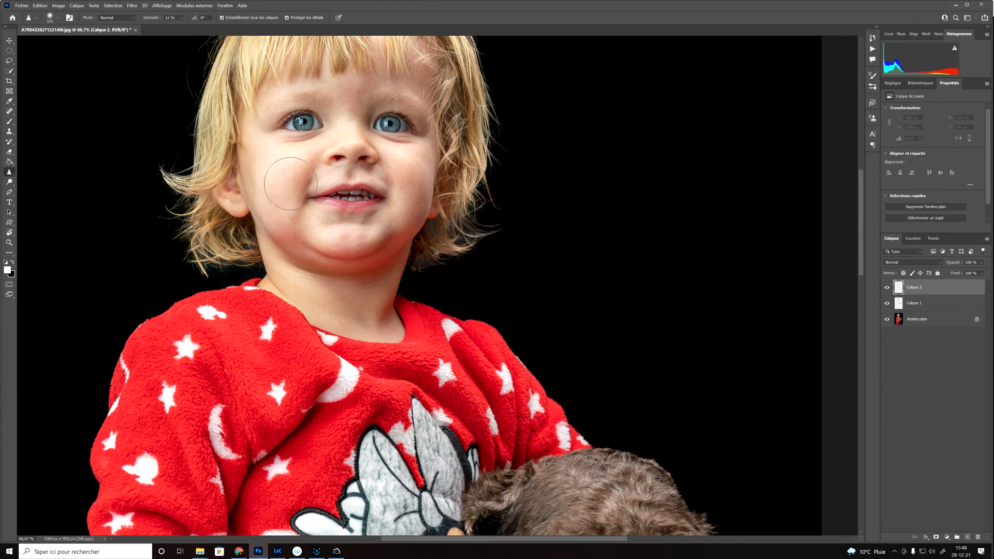
{"action": "left_click", "coordinate": [181, 19]}
{"action": "left_click_drag", "start_coordinate": [183, 27], "coordinate": [201, 29]}
{"action": "mouse_move", "coordinate": [278, 181]}
{"action": "left_mouse_down"}
{"action": "mouse_move", "coordinate": [289, 173]}
{"action": "mouse_move", "coordinate": [292, 181]}
{"action": "mouse_move", "coordinate": [319, 143]}
{"action": "mouse_move", "coordinate": [284, 174]}
{"action": "mouse_move", "coordinate": [284, 162]}
{"action": "mouse_move", "coordinate": [313, 185]}
{"action": "left_mouse_up"}
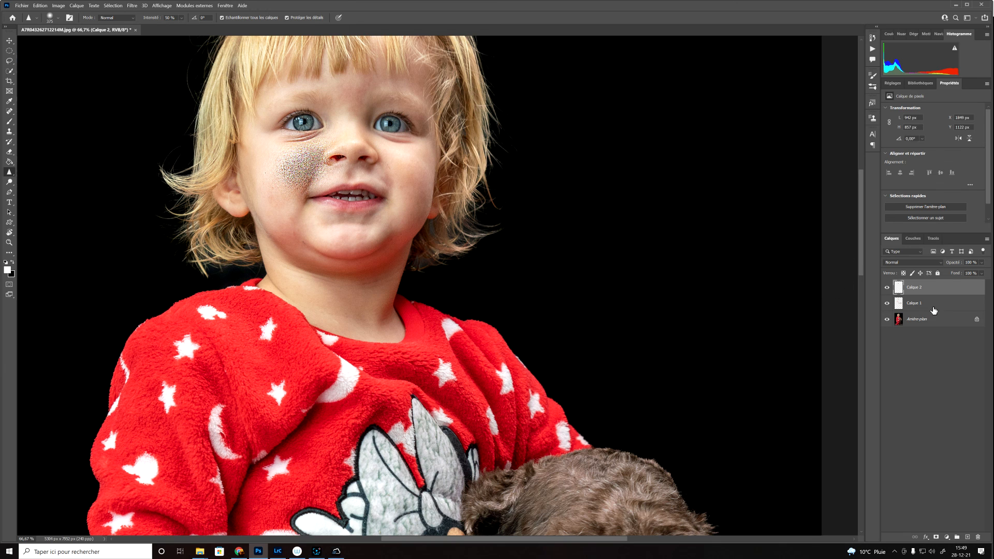
{"action": "left_click_drag", "start_coordinate": [954, 288], "coordinate": [978, 537]}
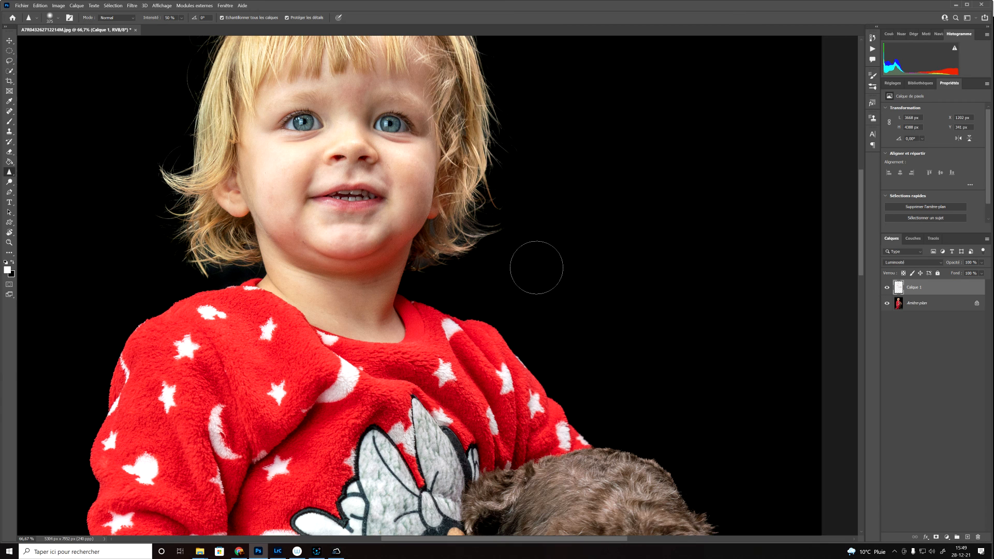